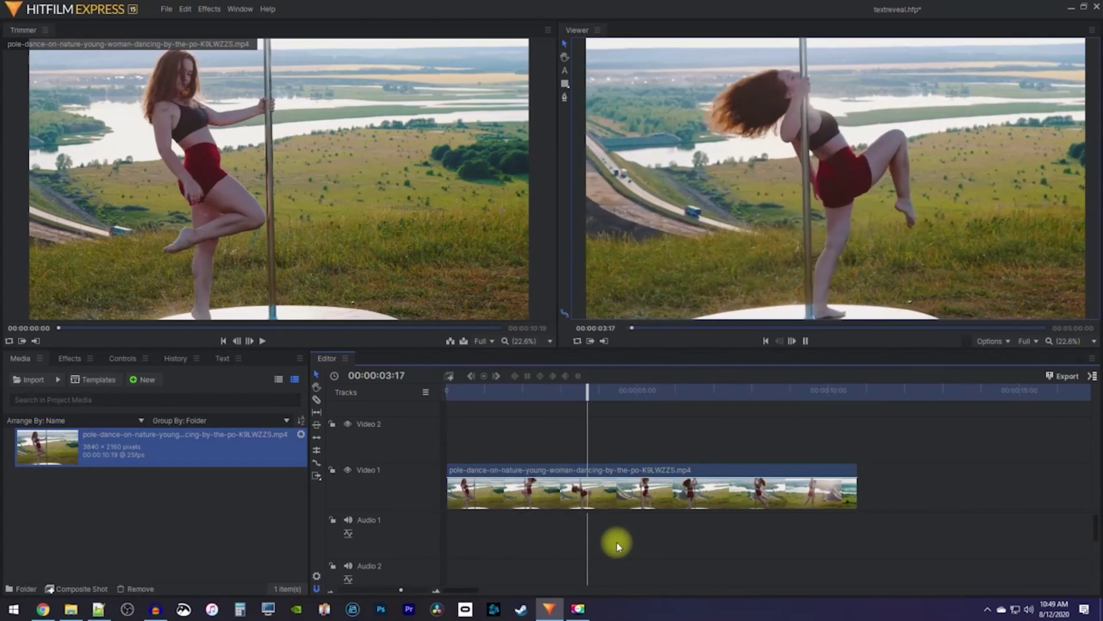
# Stop playback of the pole-dance clip at about four seconds
pyautogui.press('space')
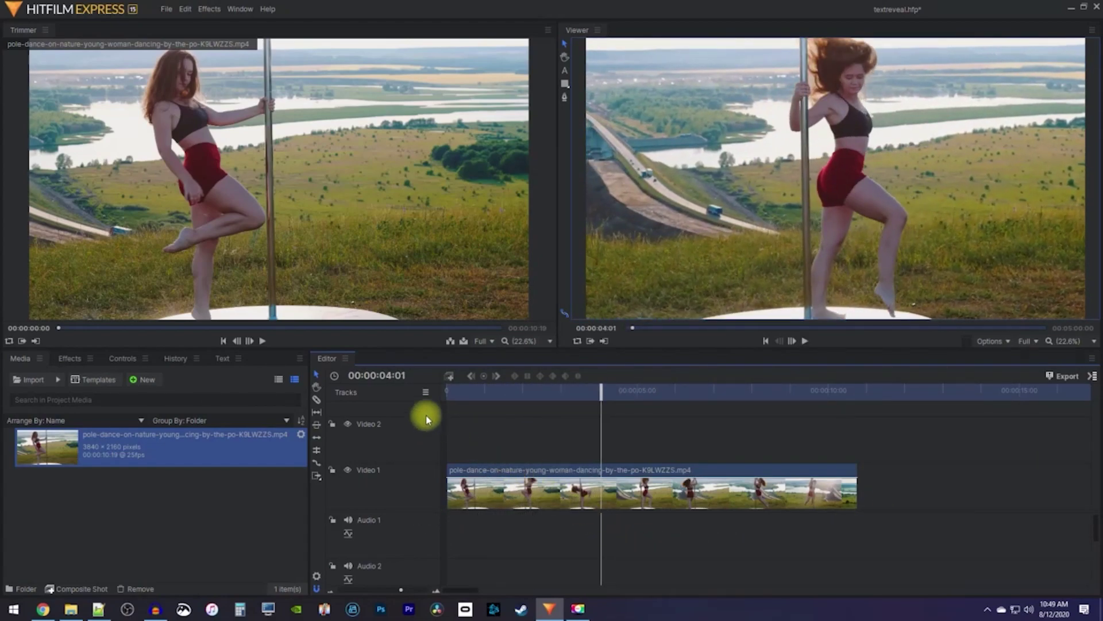
# Apply Lights & Flares > Glow from the Effects library to the Video 1 pole-dance clip
pyautogui.click(77, 361)
pyautogui.write('glow')
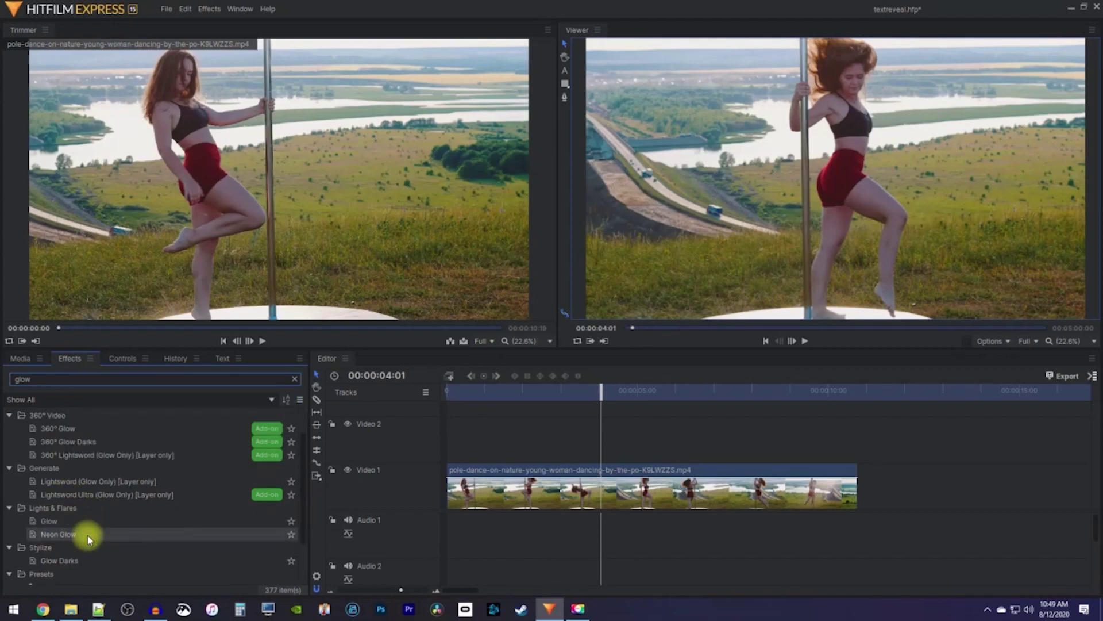
pyautogui.click(62, 522)
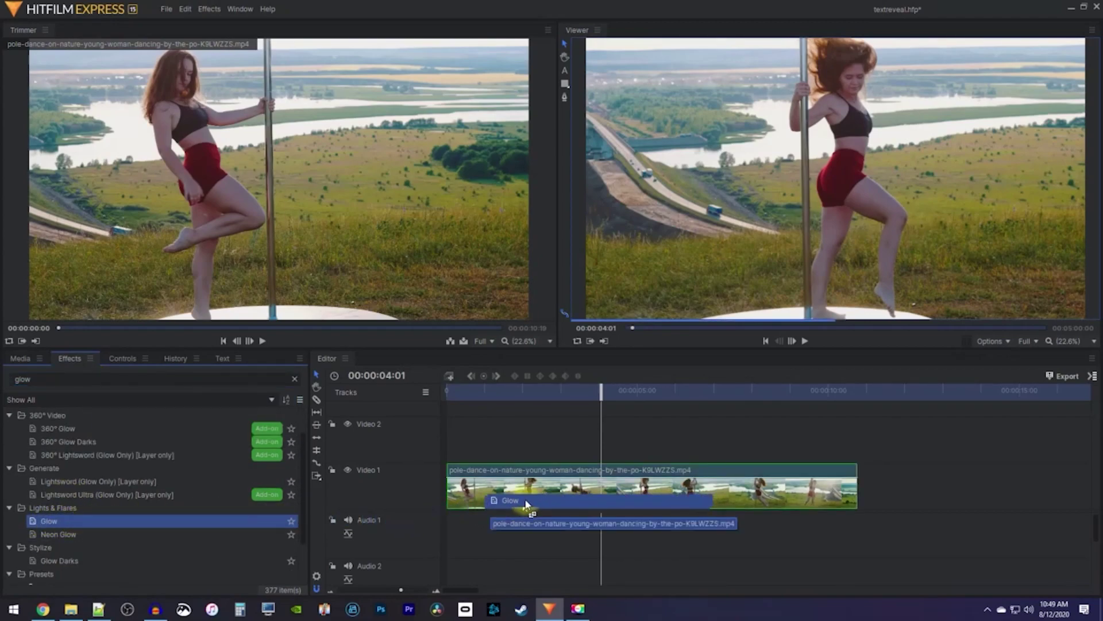
pyautogui.moveTo(63, 520); pyautogui.dragTo(546, 492)
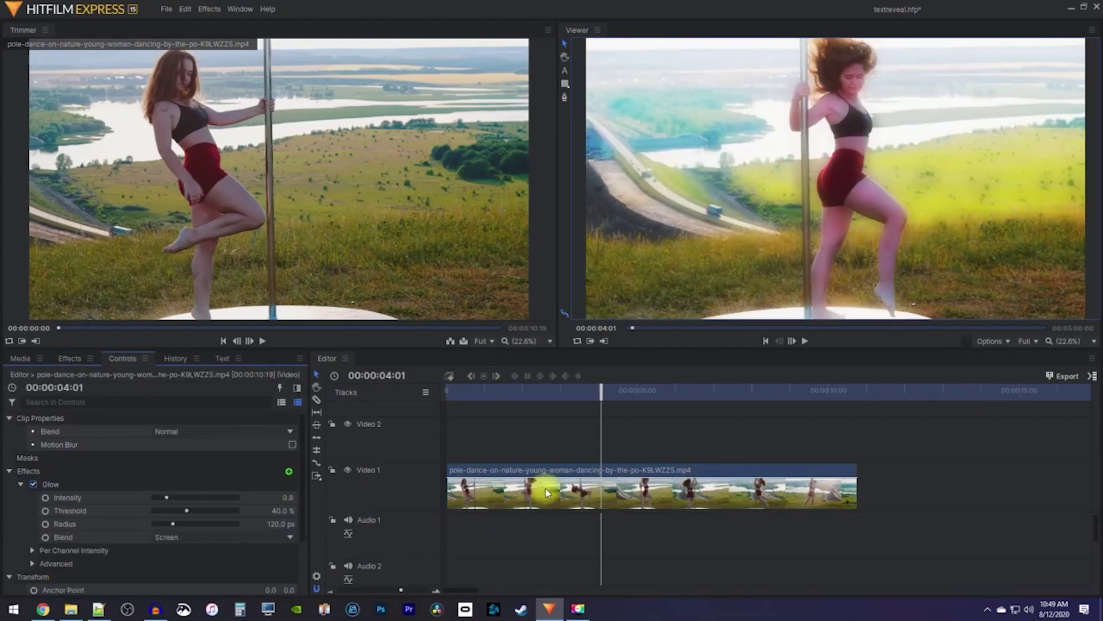
pyautogui.press('space')
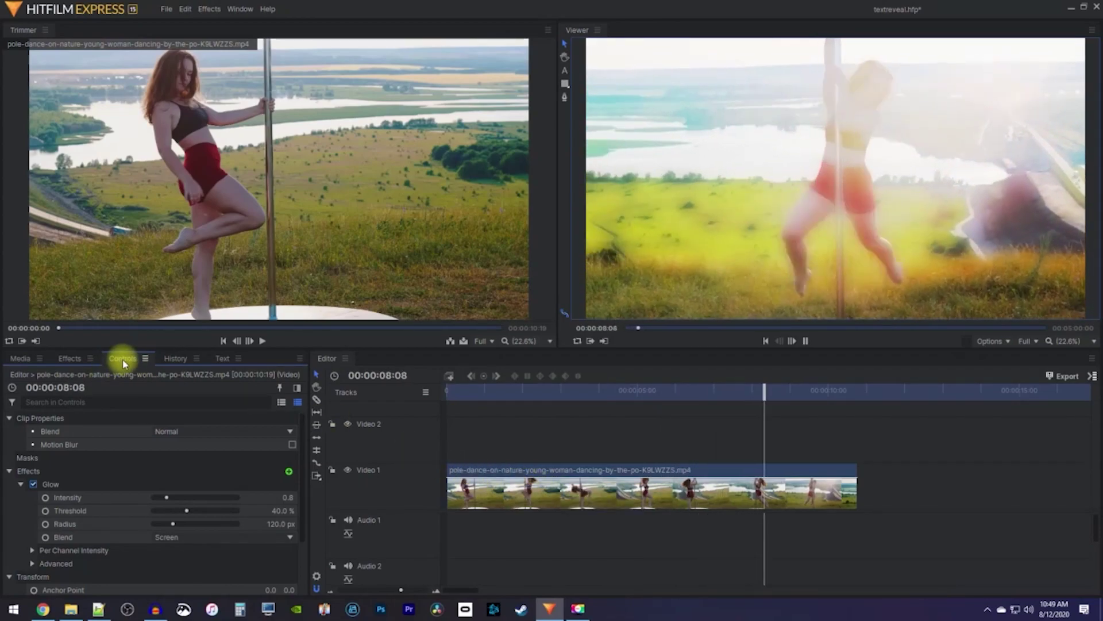
pyautogui.press('space')
pyautogui.press('Home')
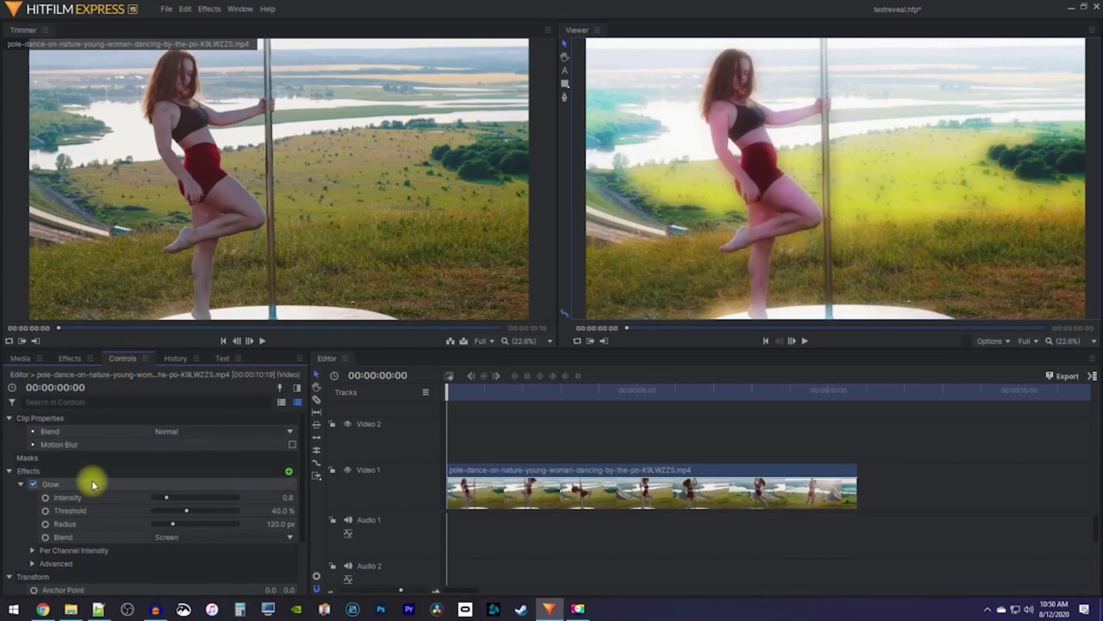
pyautogui.scroll(-2, 92, 475)
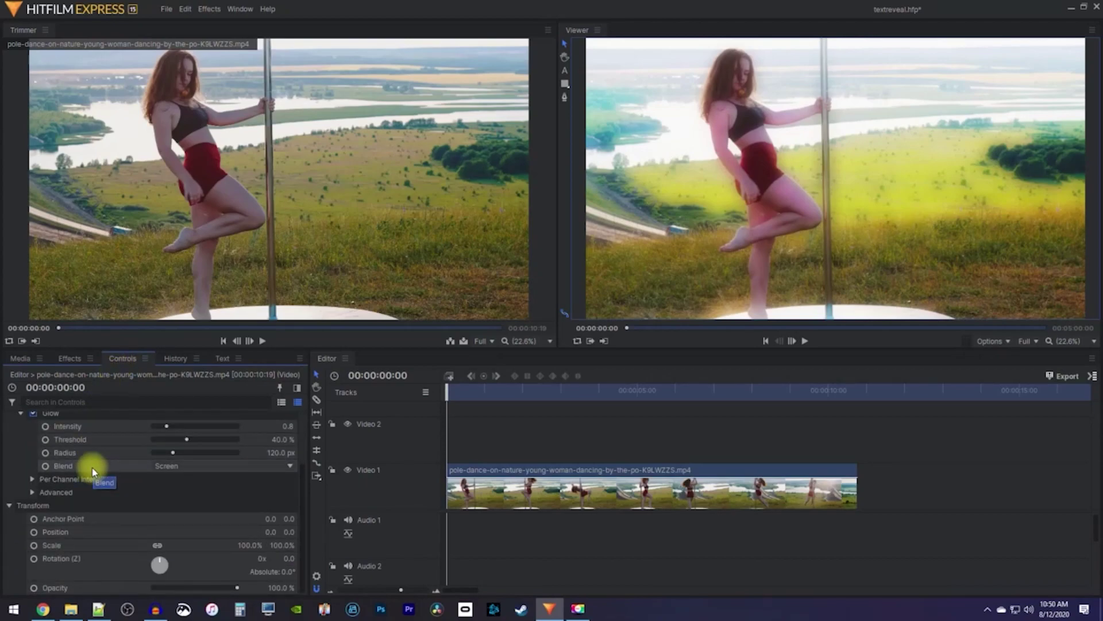
# Set Glow intensity 0.9 and threshold 39%, trying Multiply blend before returning to Screen
pyautogui.moveTo(166, 423); pyautogui.dragTo(168, 426)
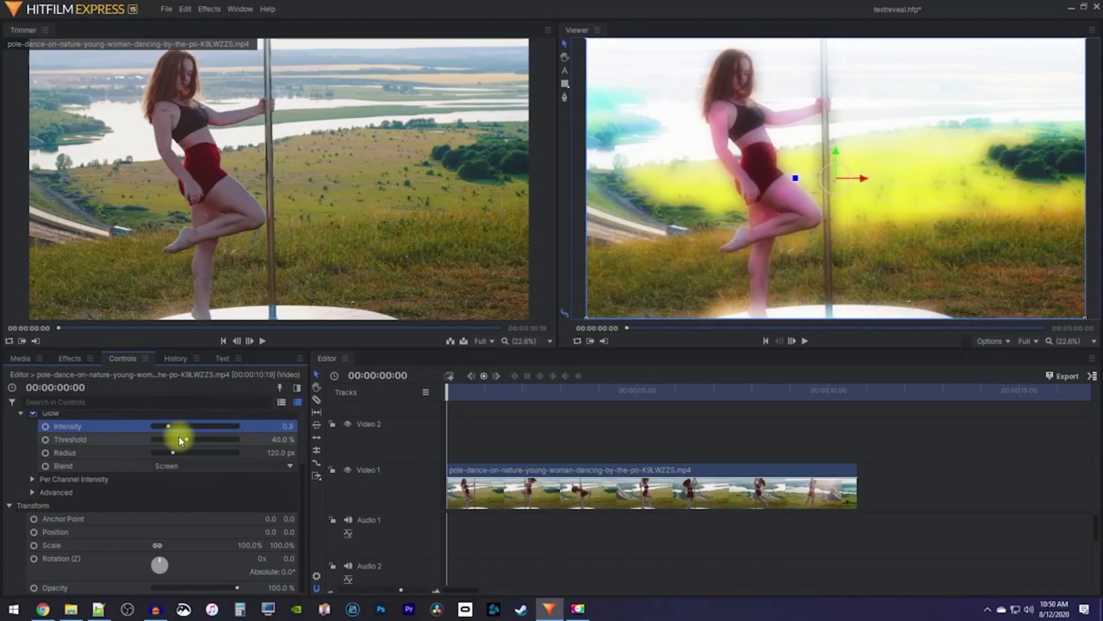
pyautogui.moveTo(188, 440)
pyautogui.mouseDown()
pyautogui.moveTo(206, 442)
pyautogui.moveTo(178, 437)
pyautogui.moveTo(310, 459)
pyautogui.moveTo(143, 450)
pyautogui.moveTo(167, 457)
pyautogui.mouseUp()
pyautogui.click(178, 466)
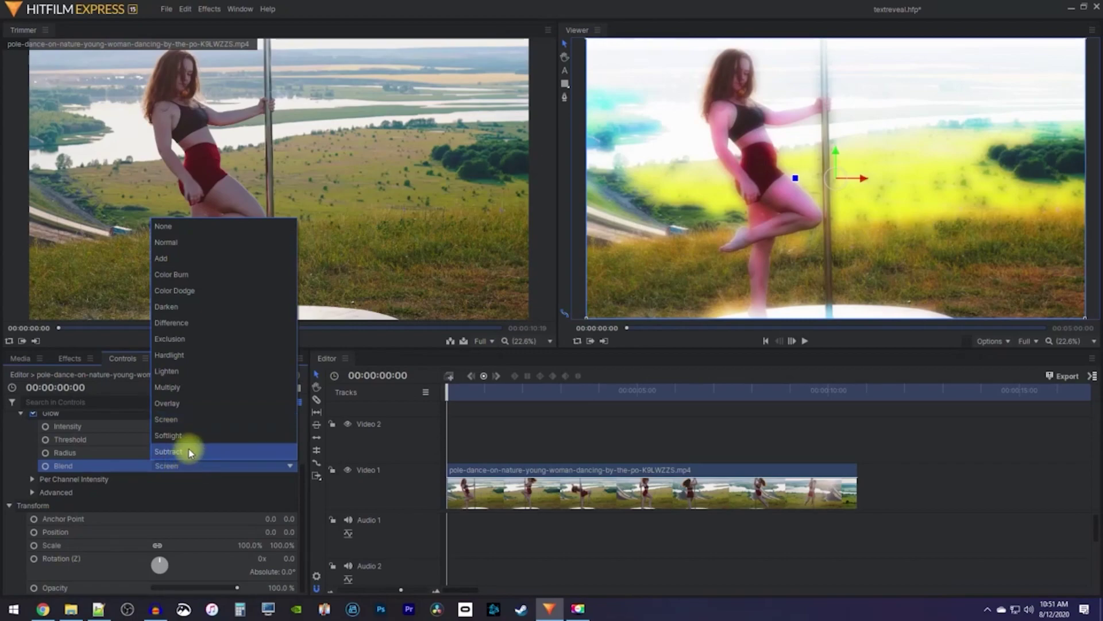
pyautogui.click(203, 392)
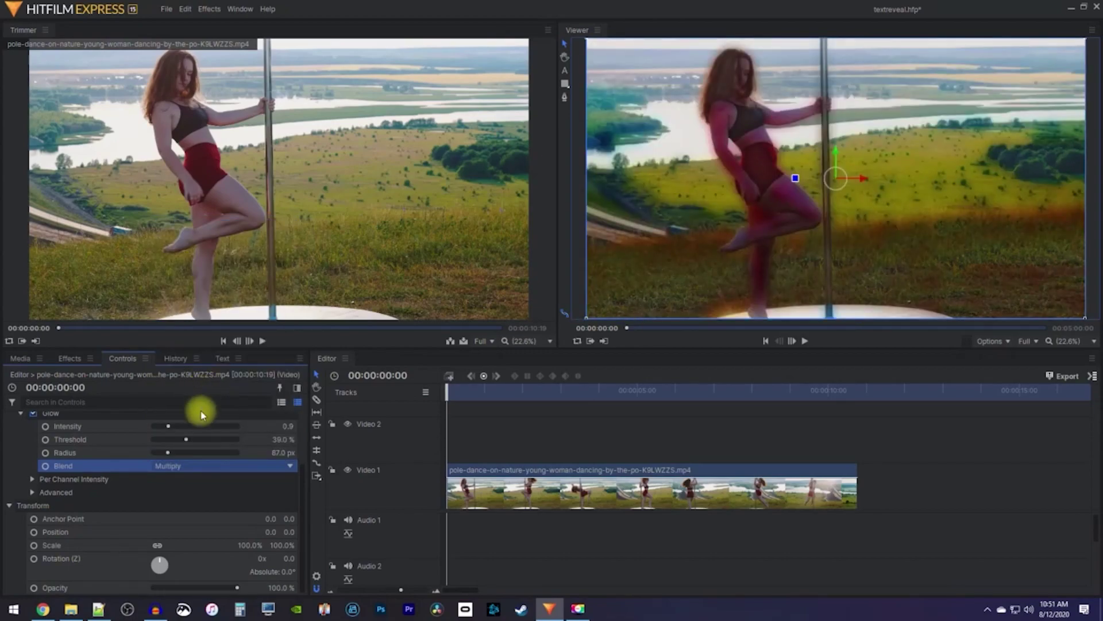
pyautogui.click(197, 469)
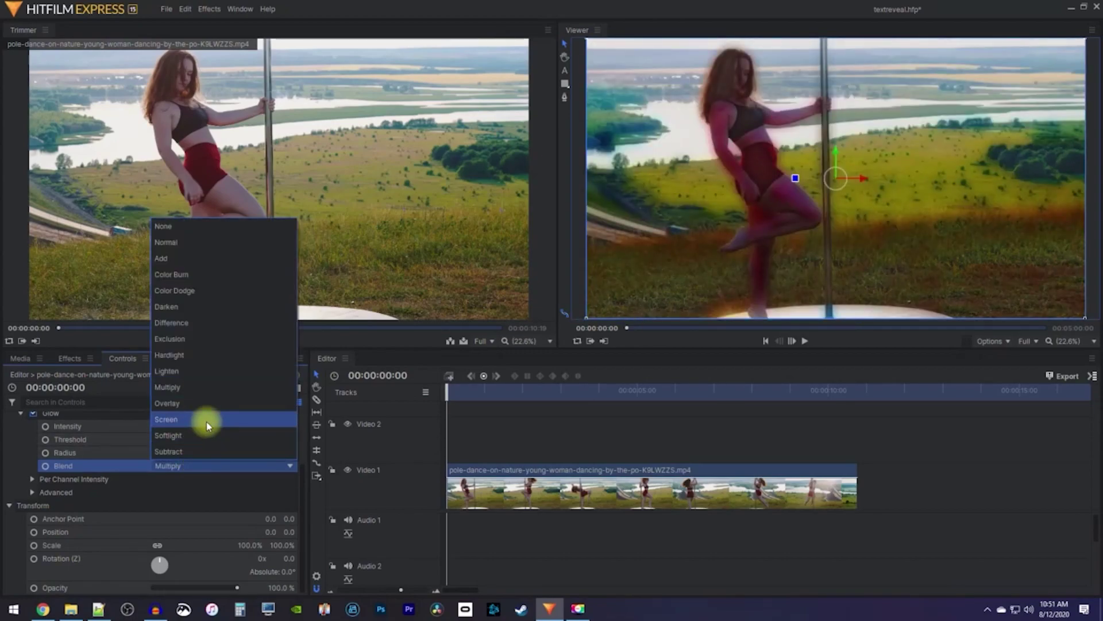
pyautogui.click(206, 423)
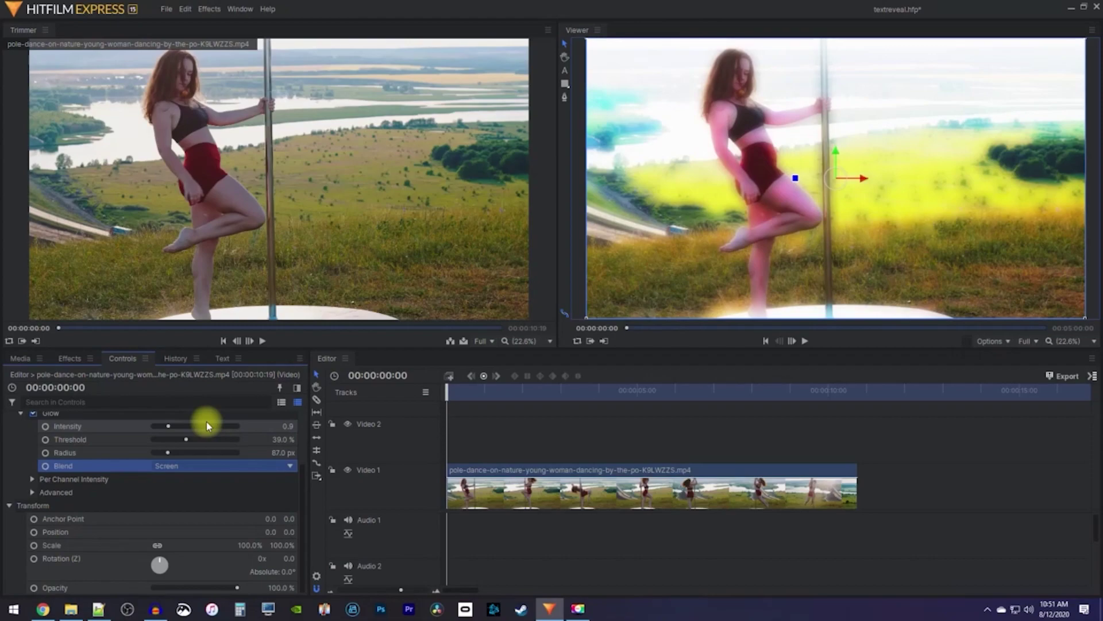
# Under Per Channel Intensity, raise Glow green to 1.66 and blue to 1.72
pyautogui.click(33, 479)
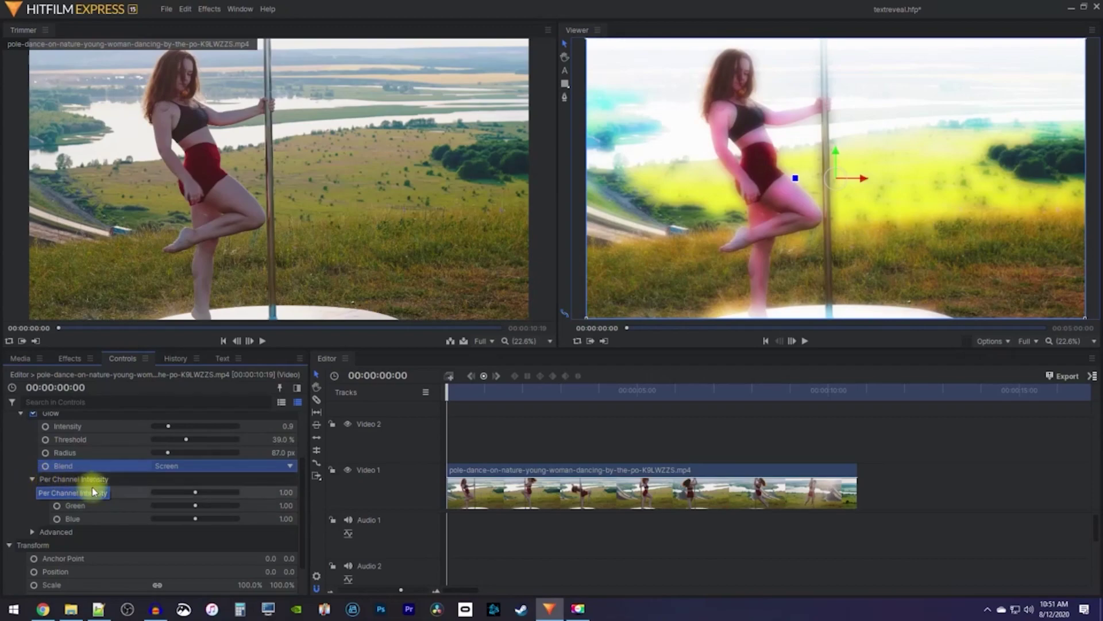
pyautogui.moveTo(195, 506); pyautogui.dragTo(222, 508)
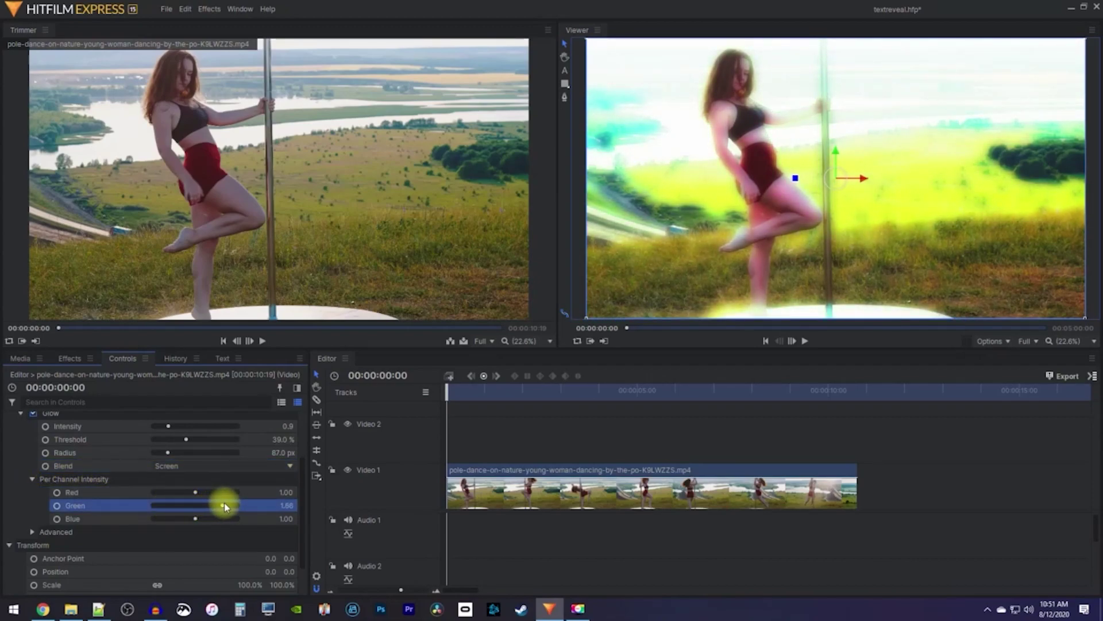
pyautogui.moveTo(196, 519); pyautogui.dragTo(199, 520)
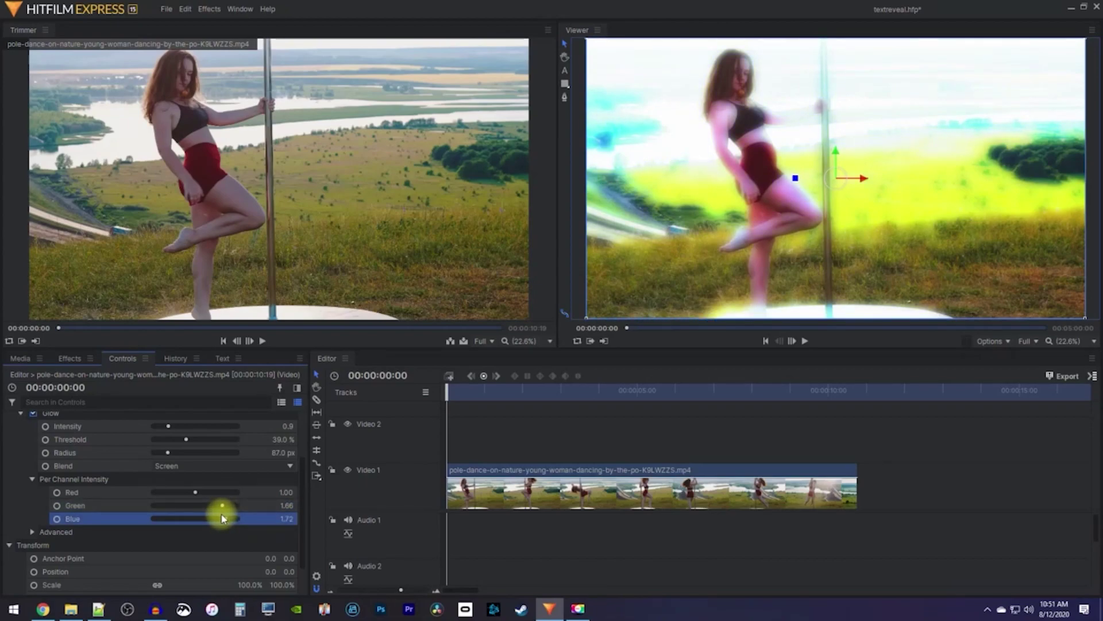
pyautogui.scroll(-1, 164, 522)
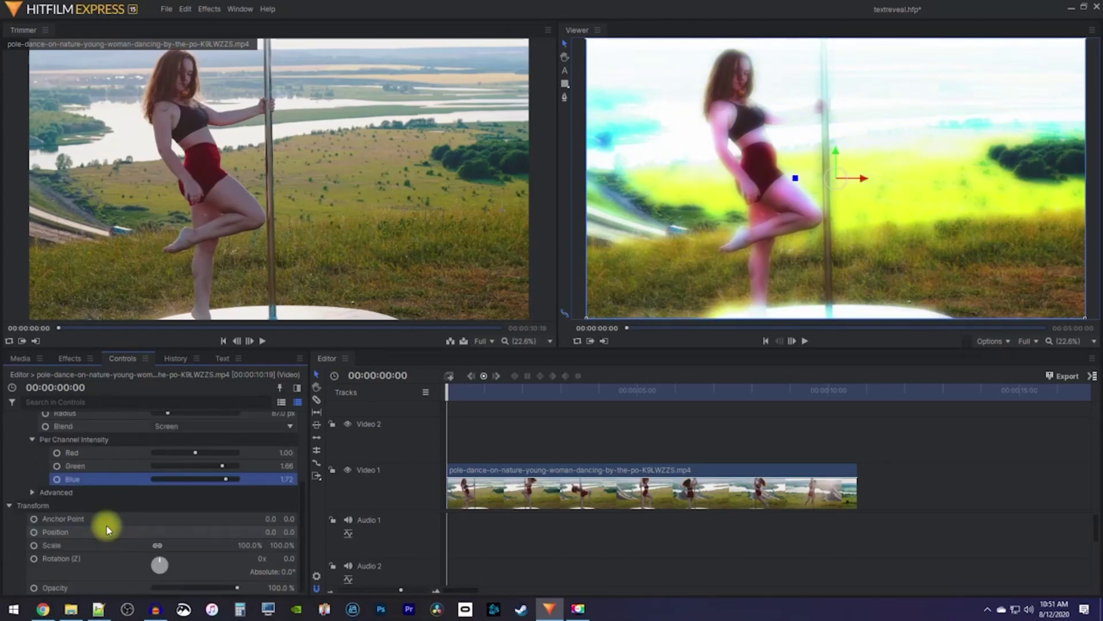
# Set the Advanced Glow direction to Vertical and preview it in playback
pyautogui.click(32, 492)
pyautogui.scroll(-1, 34, 497)
pyautogui.click(192, 417)
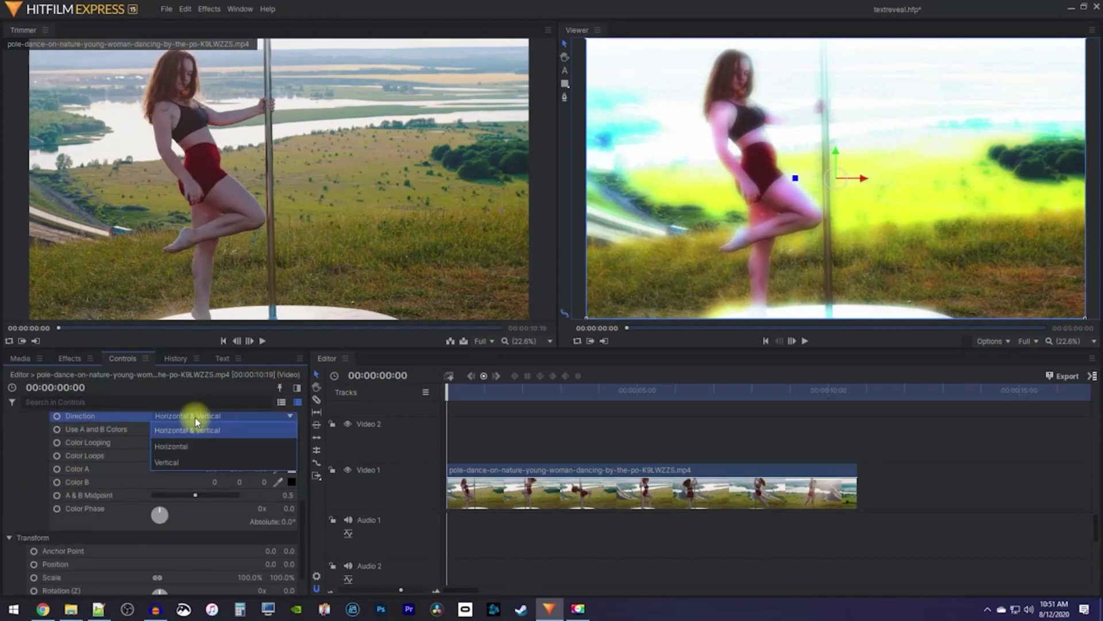
pyautogui.click(174, 461)
pyautogui.press('space')
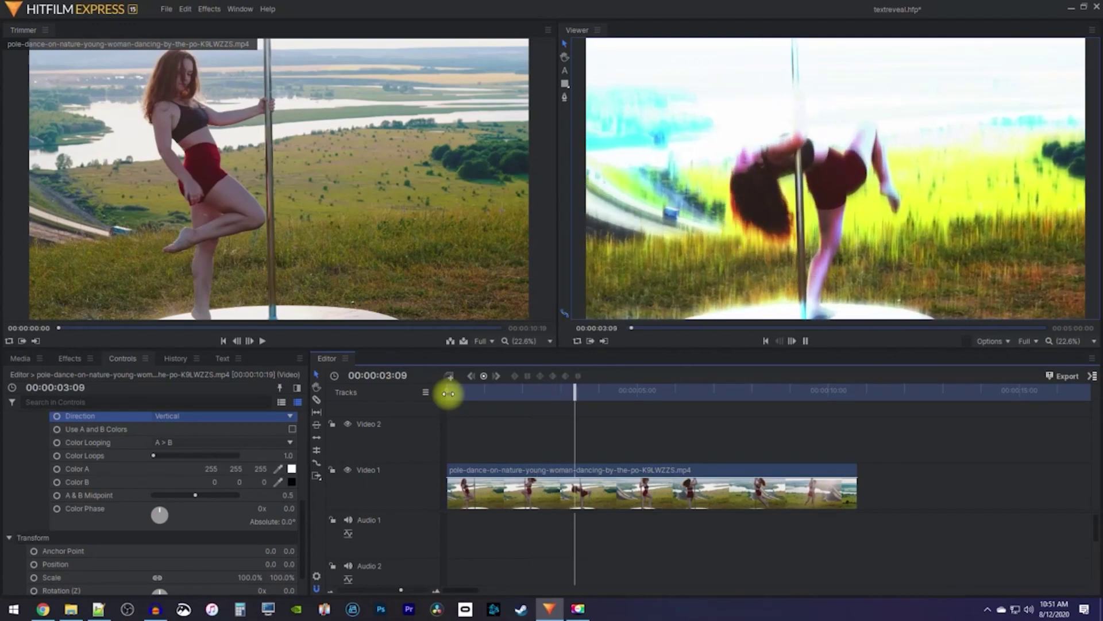
pyautogui.press('space')
# Return the Glow direction to Horizontal & Vertical and replay the clip
pyautogui.click(181, 416)
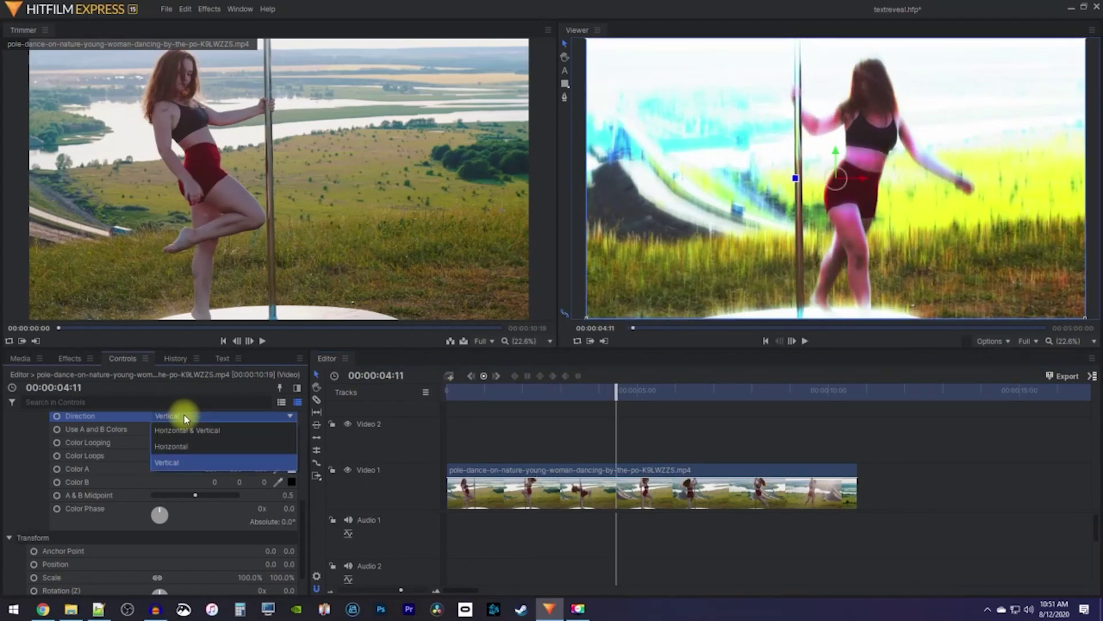
pyautogui.click(185, 429)
pyautogui.press('space')
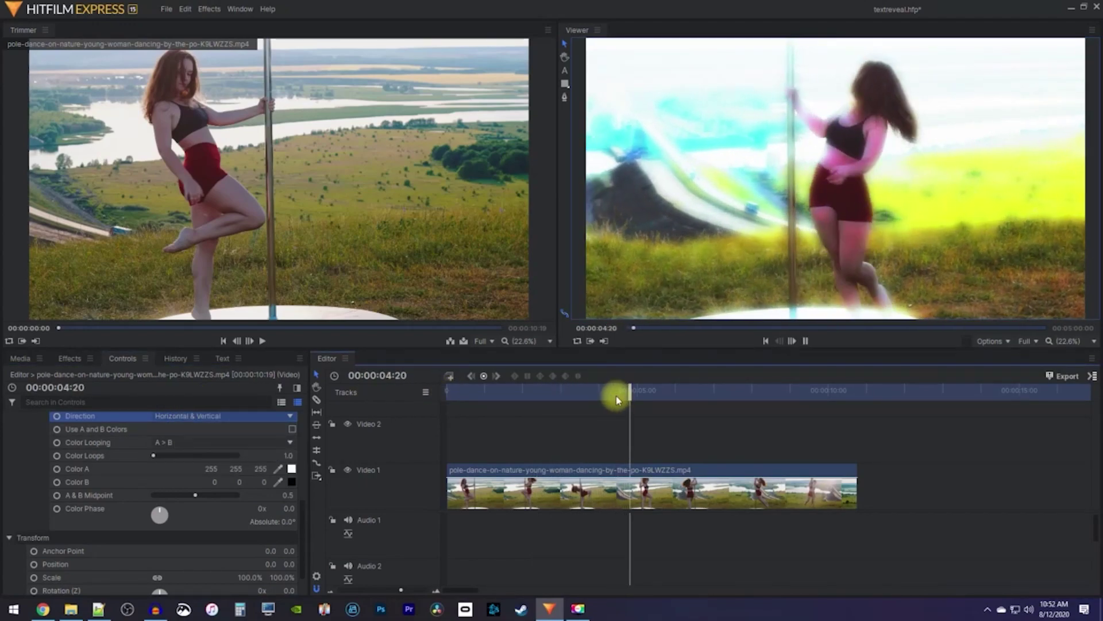